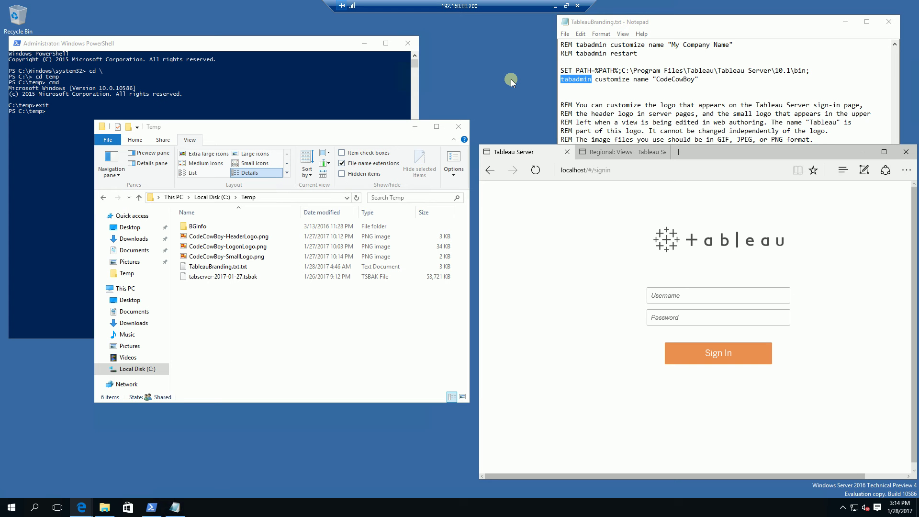
Step: Show the Regional workbook's views page in Edge, still with the default Tableau header logo
click(586, 80)
drag(593, 79, 553, 81)
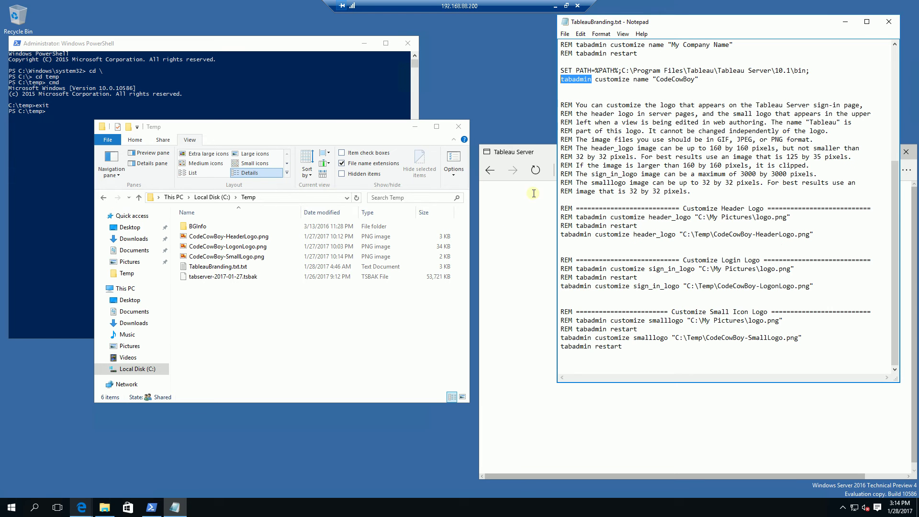
click(508, 222)
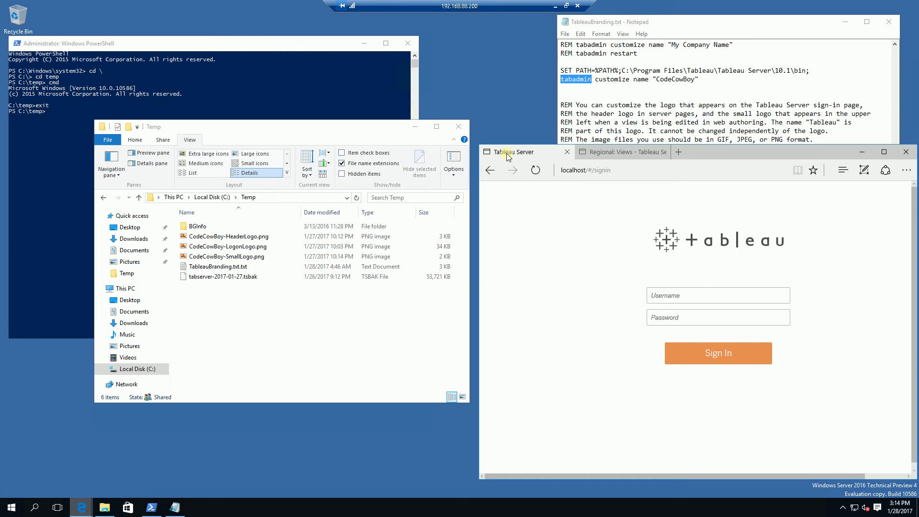
click(620, 154)
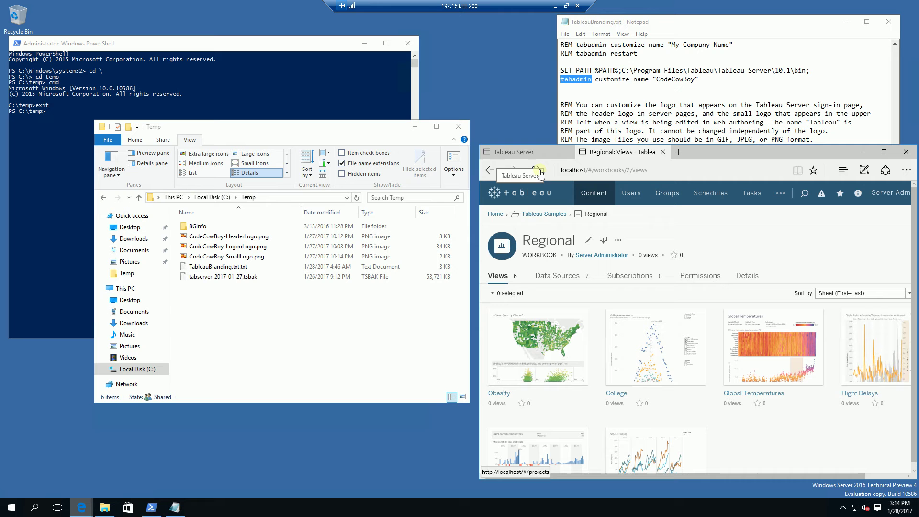
mouse_move(514, 152)
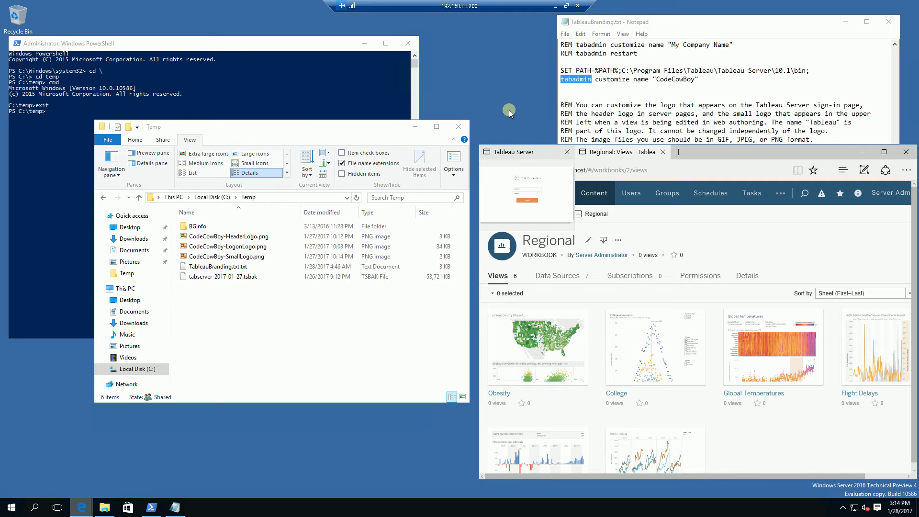
click(371, 133)
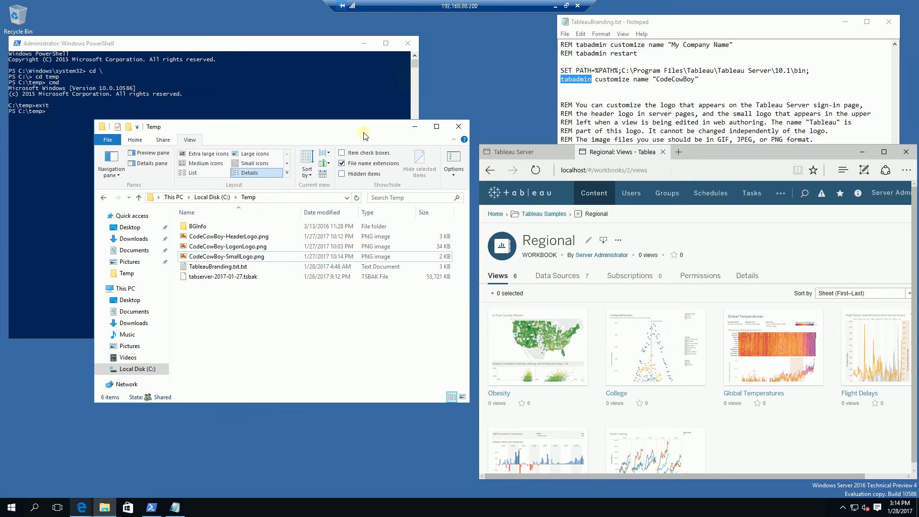
click(235, 238)
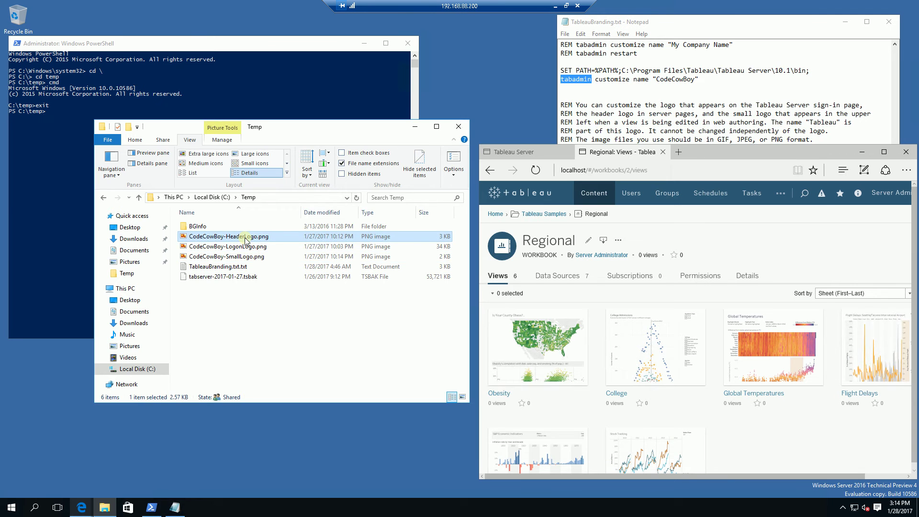
double_click(245, 240)
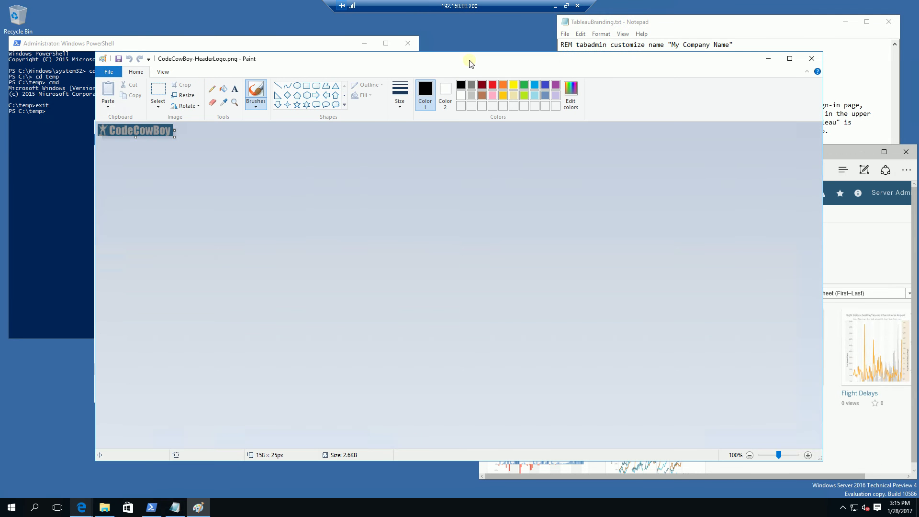
drag(468, 61, 565, 65)
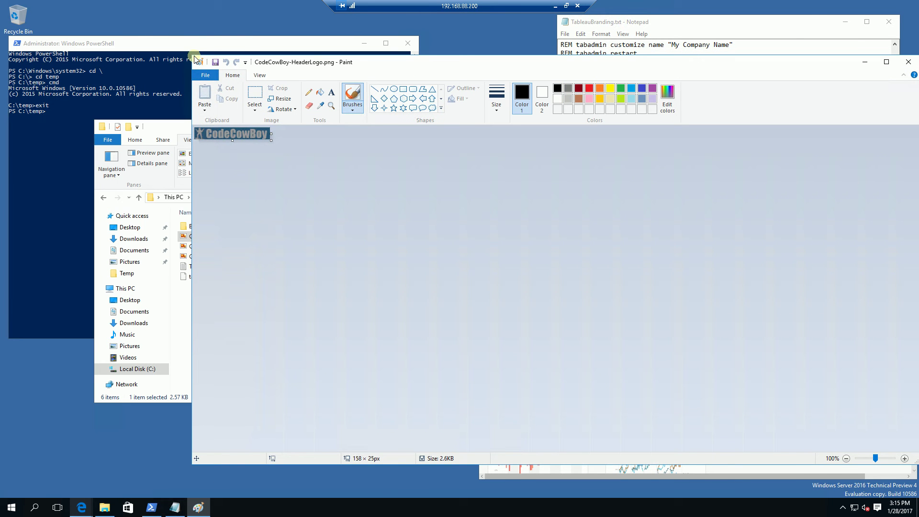
double_click(199, 62)
double_click(238, 246)
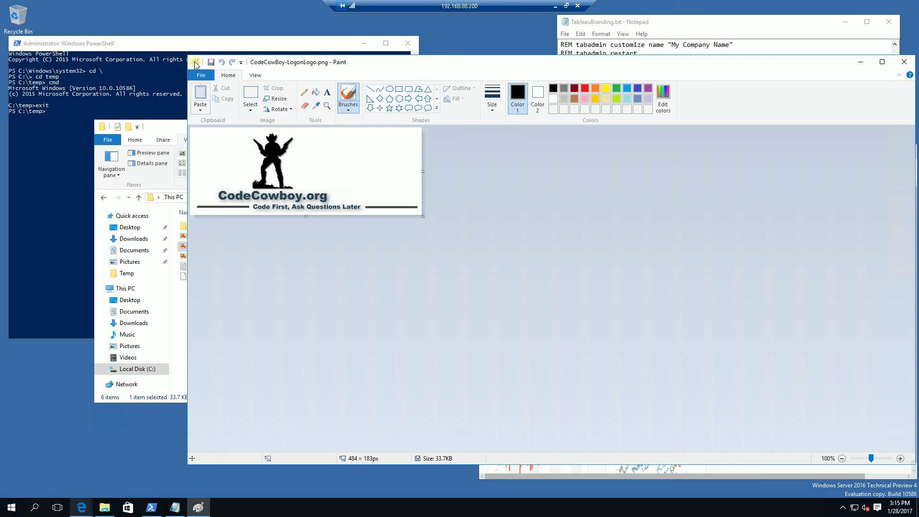
double_click(195, 62)
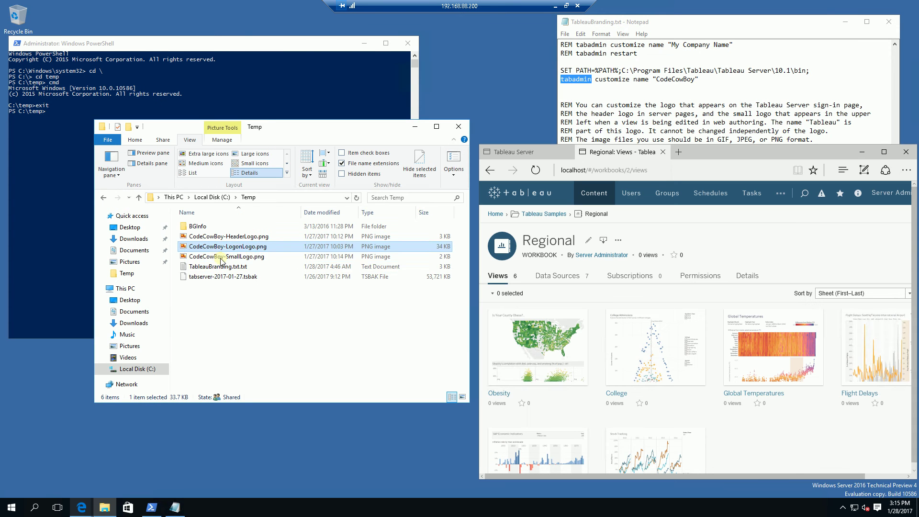
double_click(221, 256)
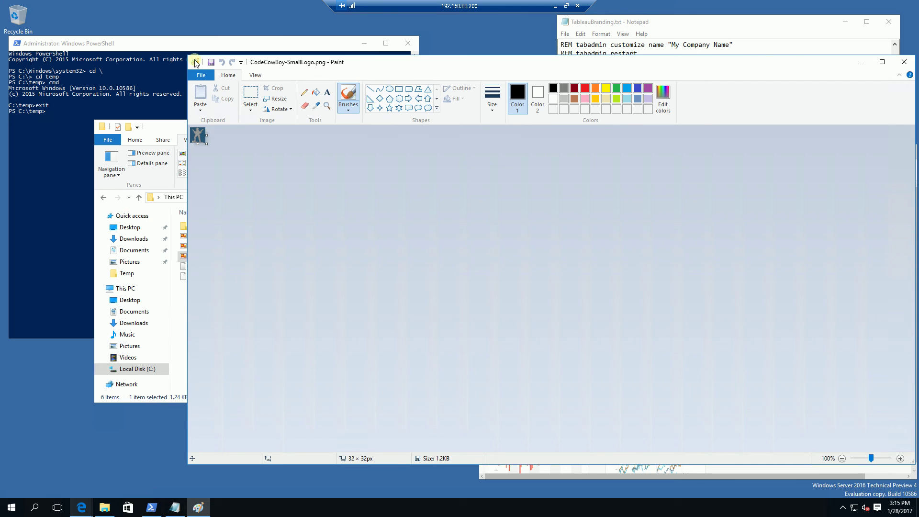
double_click(196, 62)
click(247, 239)
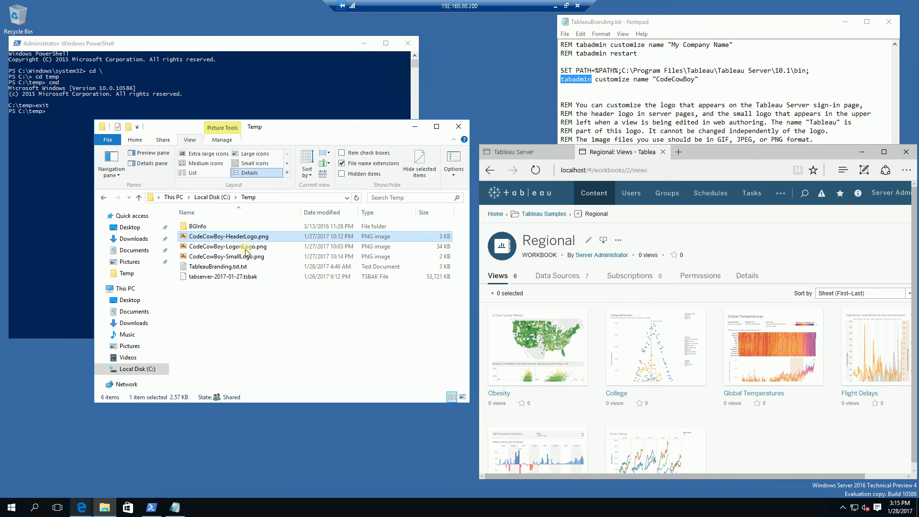
click(242, 257)
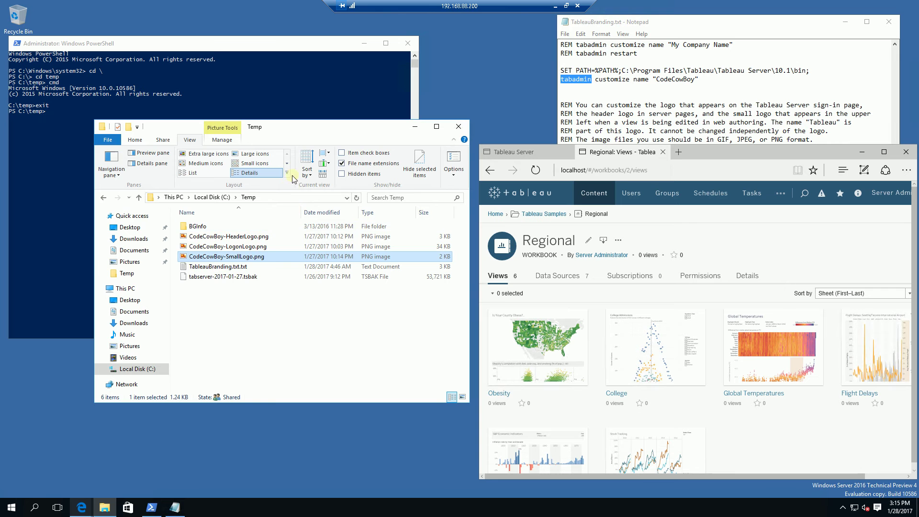
Step: Start a classic cmd session inside the PowerShell console
click(224, 48)
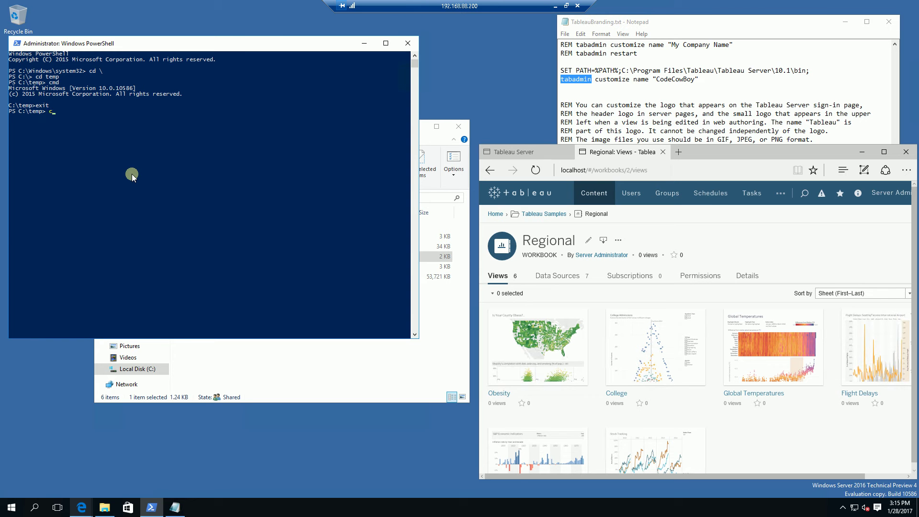
text(cmd)
key(Return)
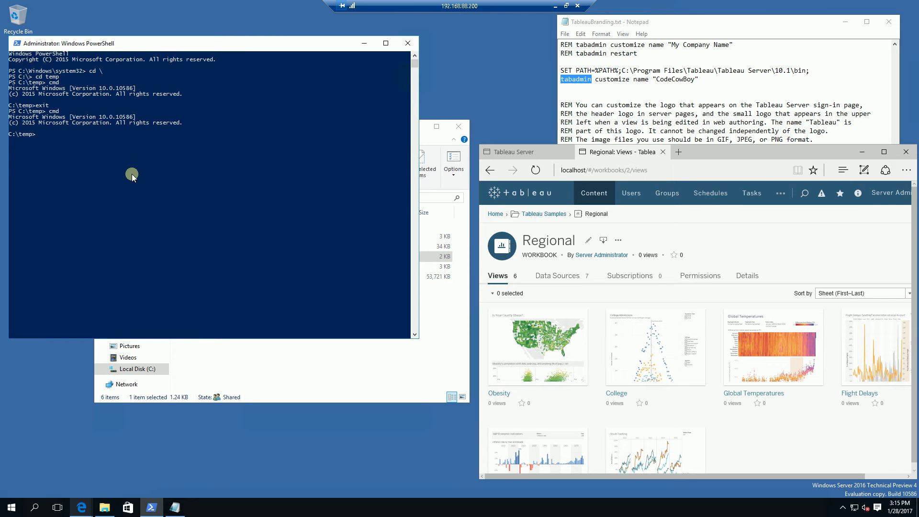
Step: Paste and run tabadmin customize name "CodeCowBoy" from the notes, which fails as unrecognized
click(358, 368)
click(673, 96)
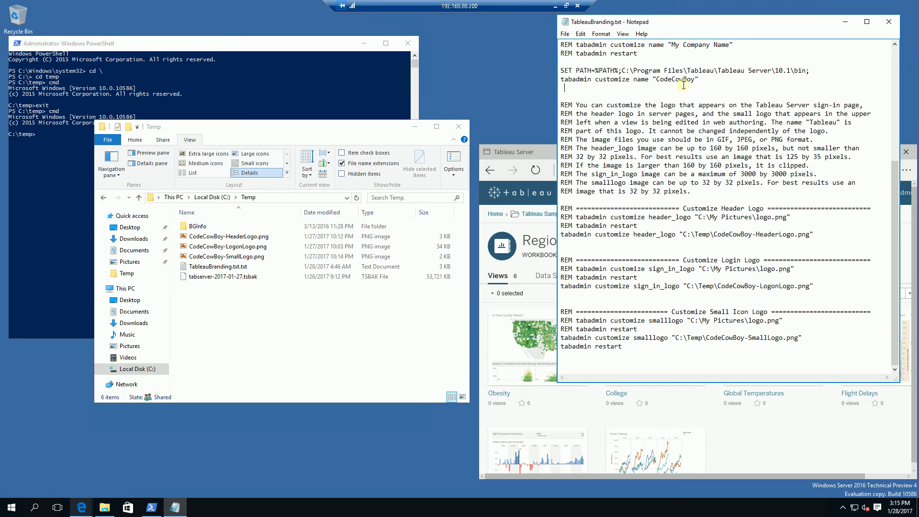
drag(700, 80, 550, 83)
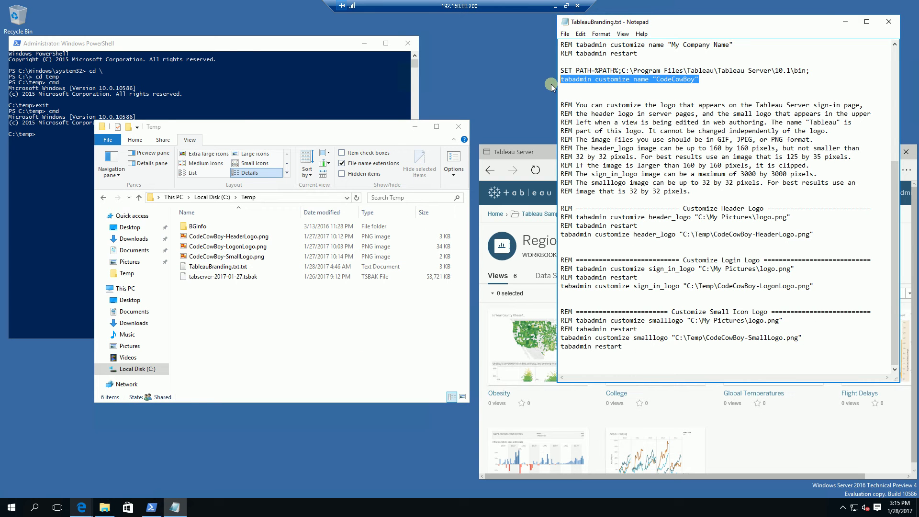
click(197, 115)
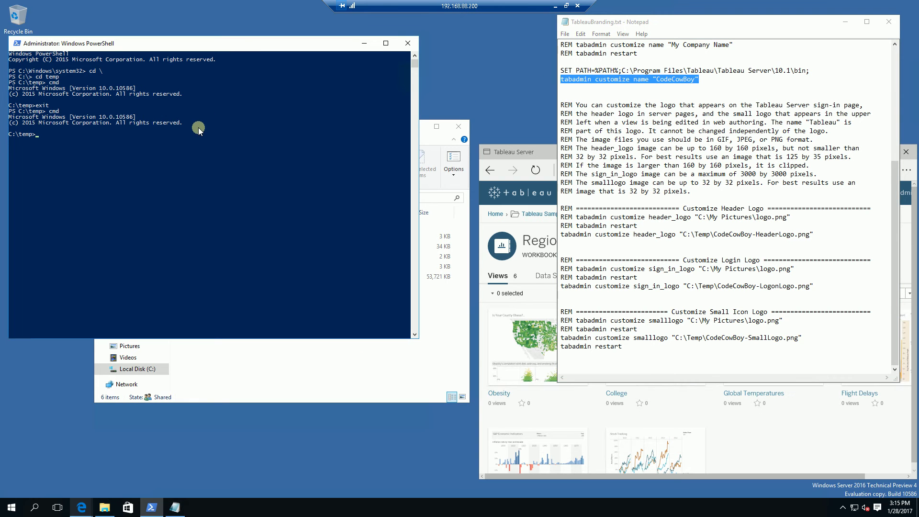
right_click(236, 136)
key(Return)
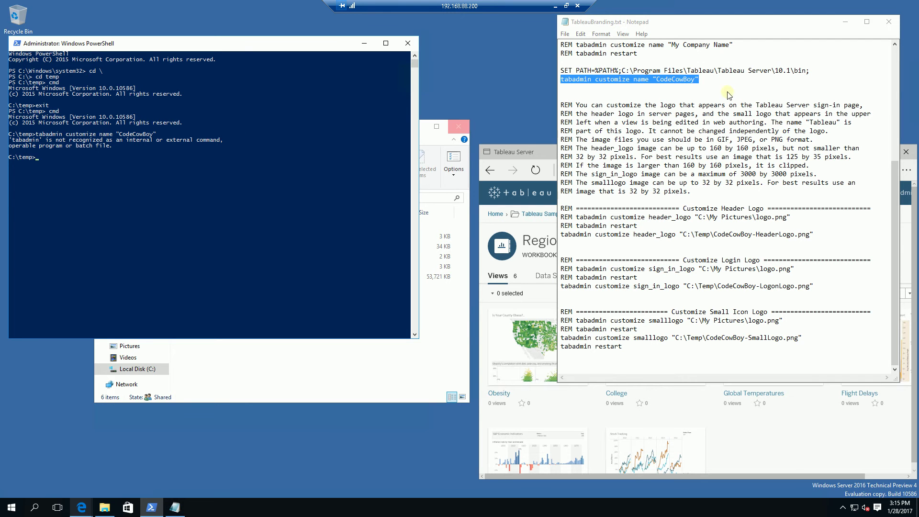
Step: Add Tableau Server's bin folder to PATH with the SET PATH line from the notes
click(804, 72)
drag(811, 70, 529, 68)
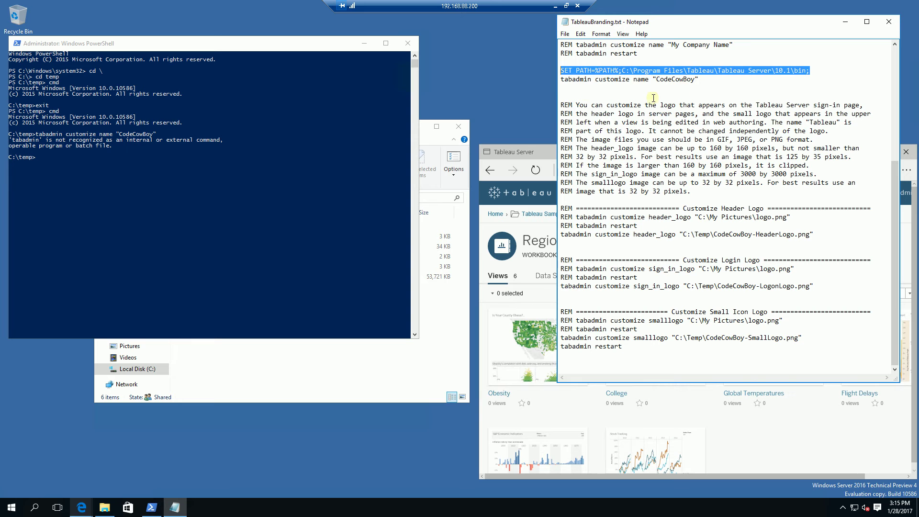
drag(591, 79, 538, 79)
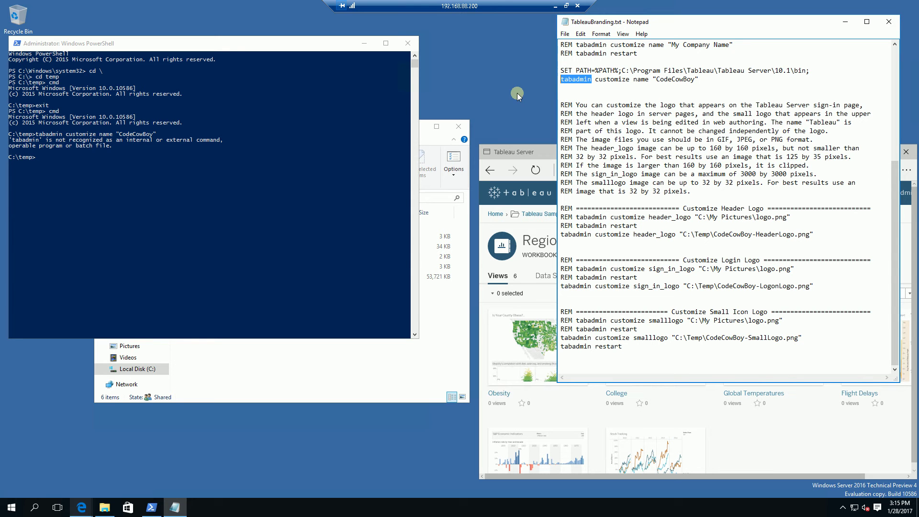
click(248, 134)
right_click(194, 165)
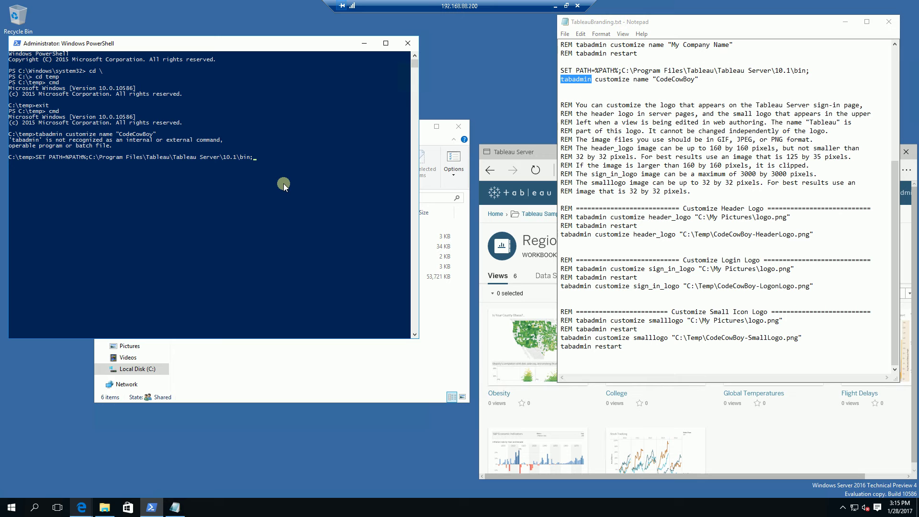
key(Return)
Step: Rerun tabadmin customize name "CodeCowBoy", which now completes without error
click(589, 87)
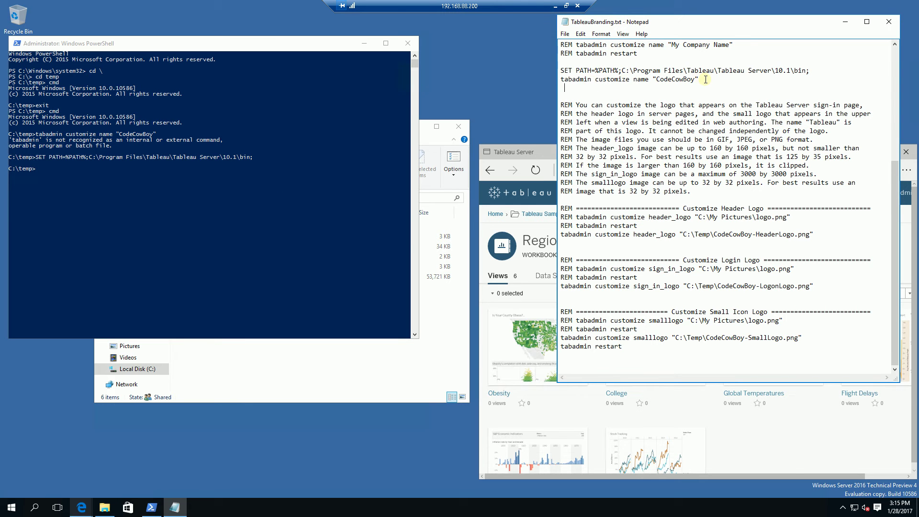
drag(706, 79, 536, 83)
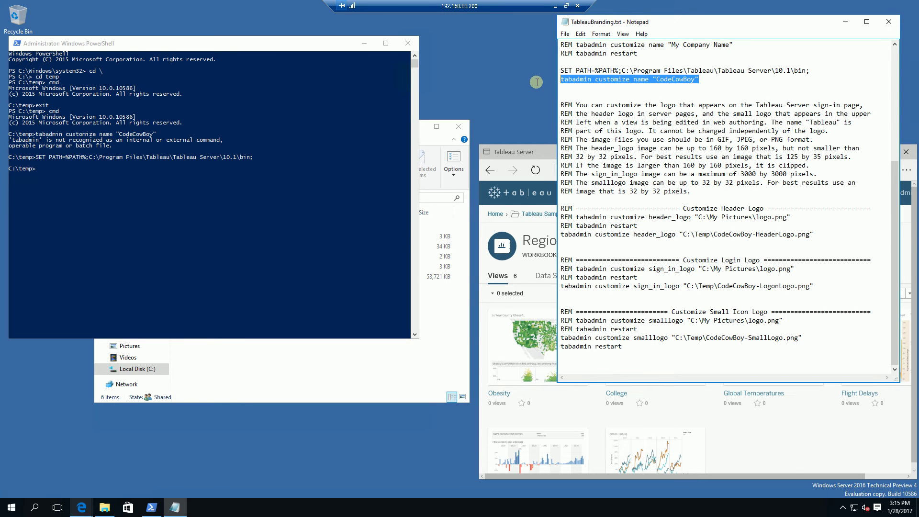
click(134, 200)
right_click(142, 194)
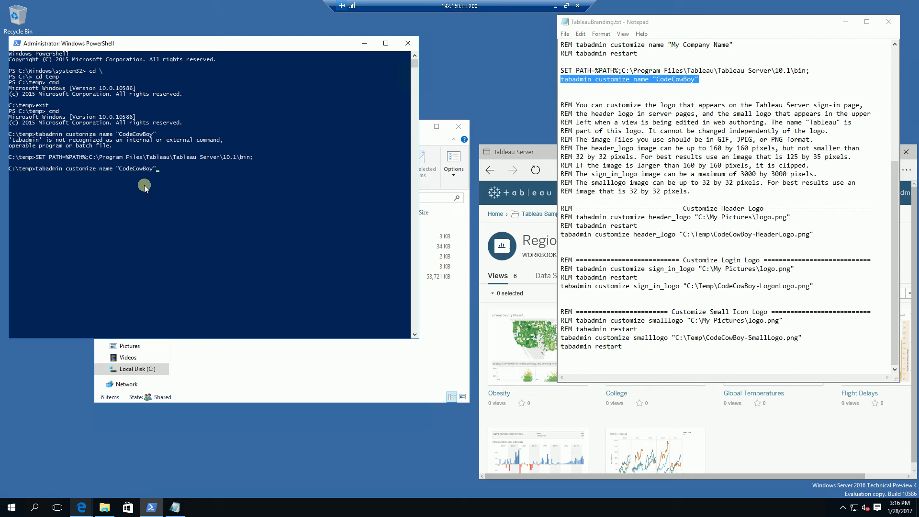
key(Return)
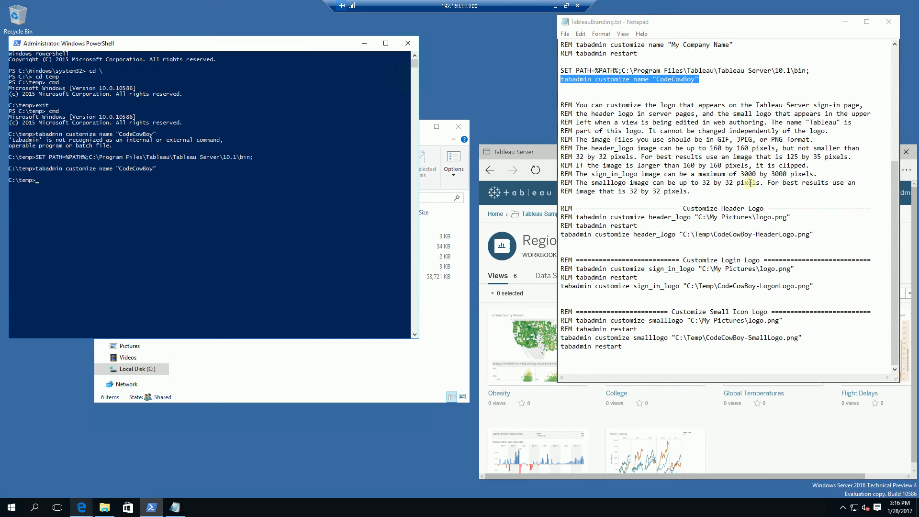
click(728, 183)
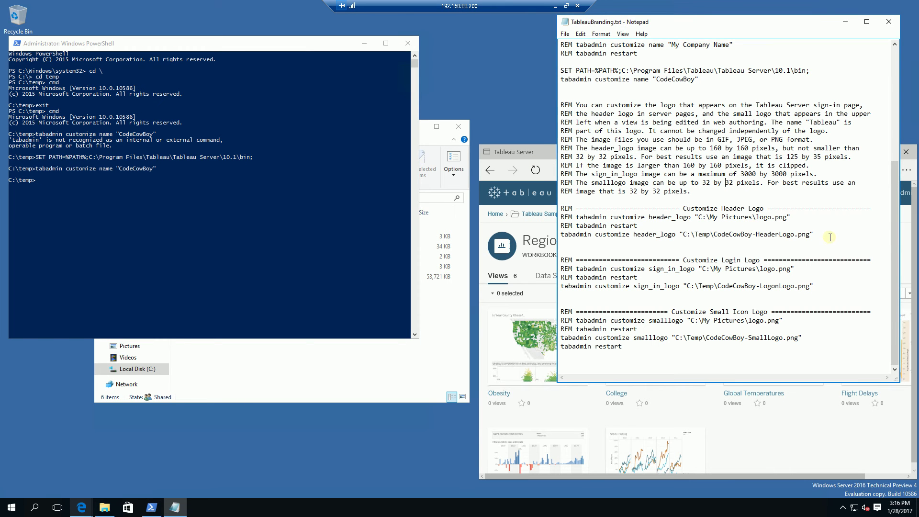
drag(830, 236, 554, 233)
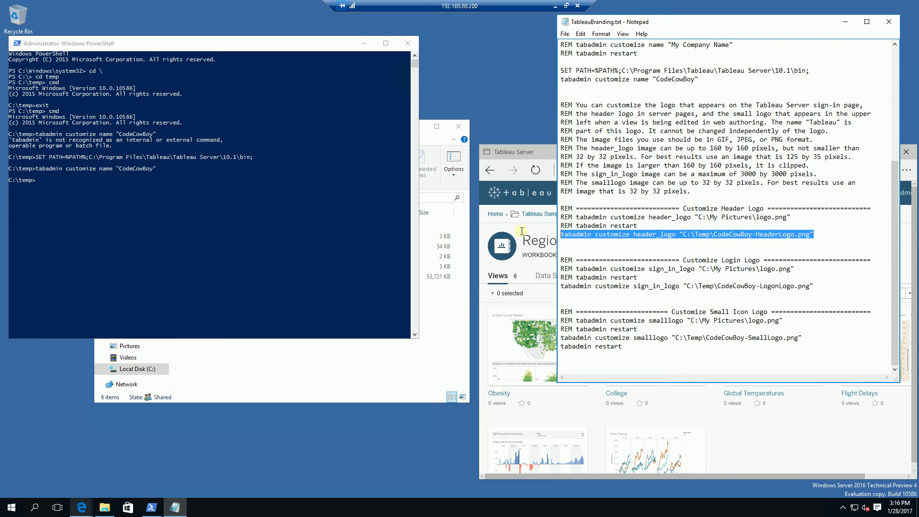
Step: Run tabadmin customize header_logo with CodeCowBoy-HeaderLogo.png and nudge the Temp folder window
click(124, 174)
right_click(125, 180)
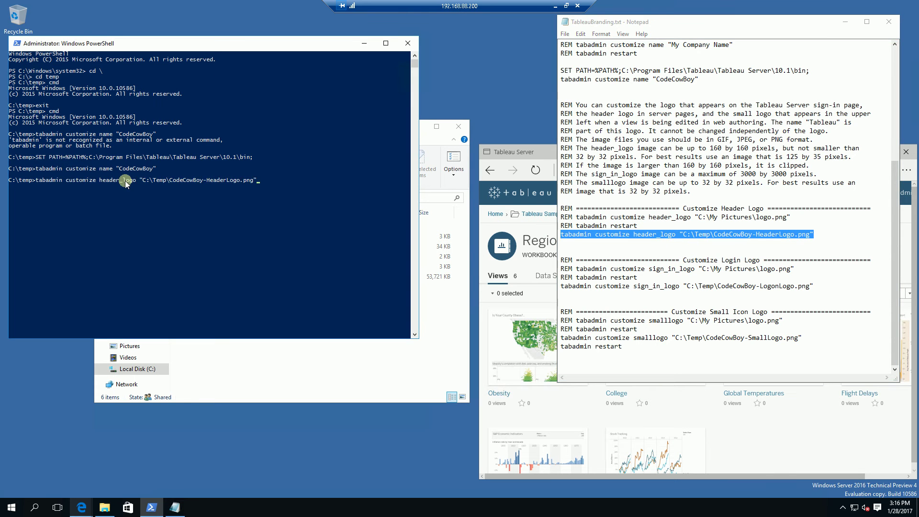
key(Return)
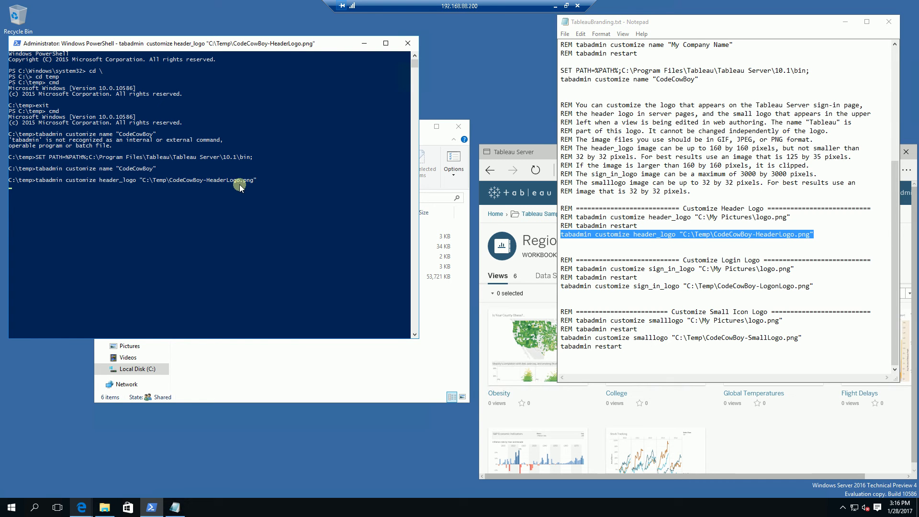
click(264, 376)
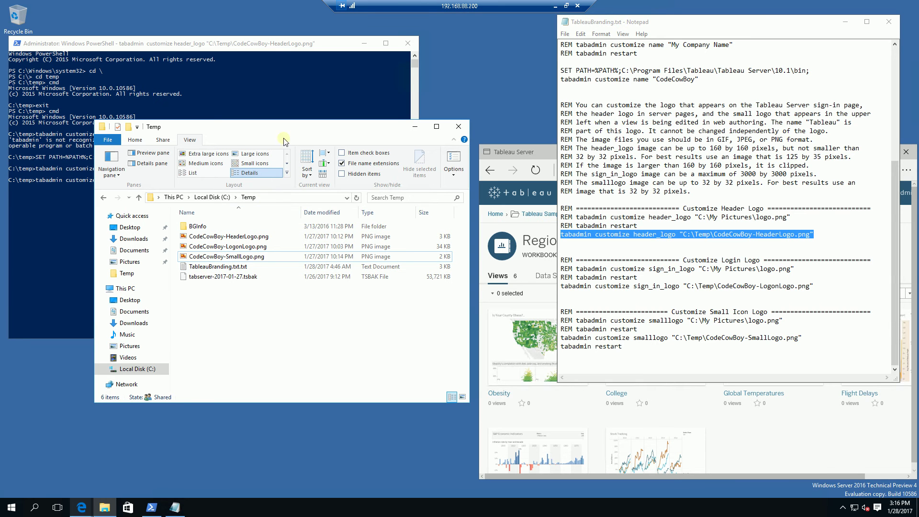
drag(281, 151, 281, 150)
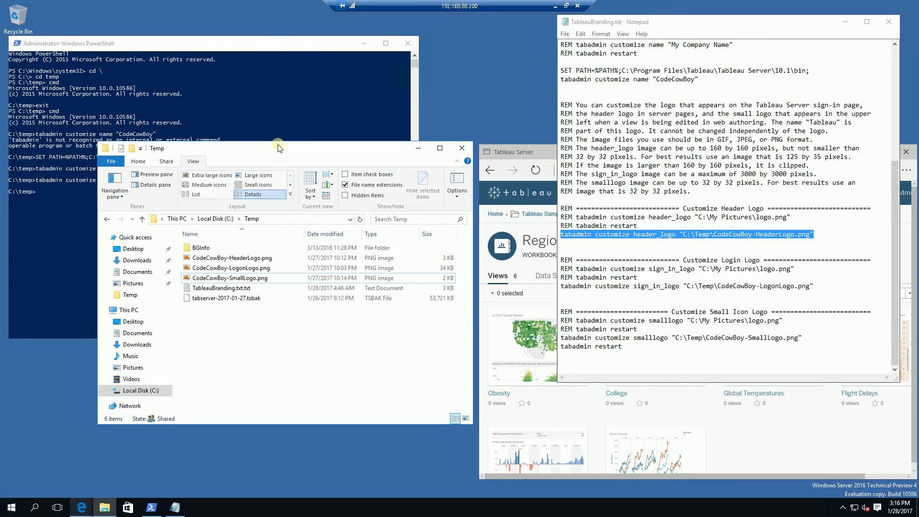
click(384, 139)
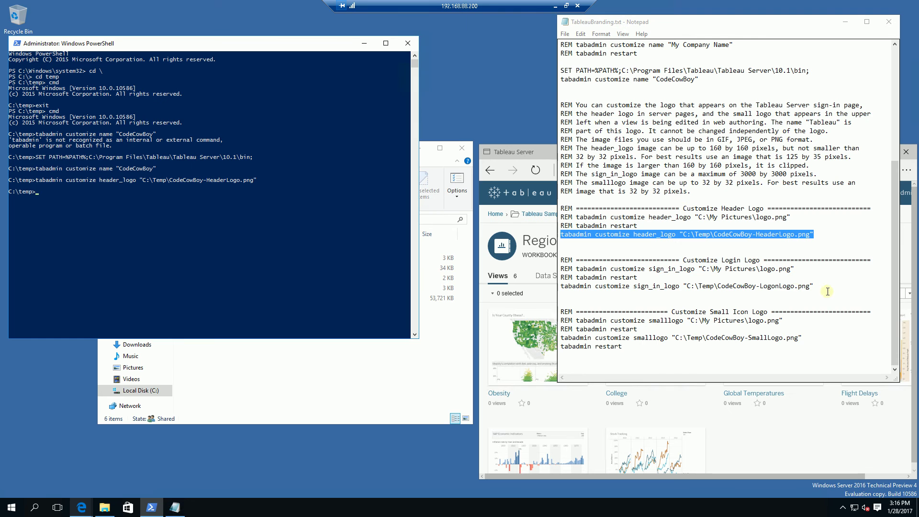
drag(830, 287, 532, 284)
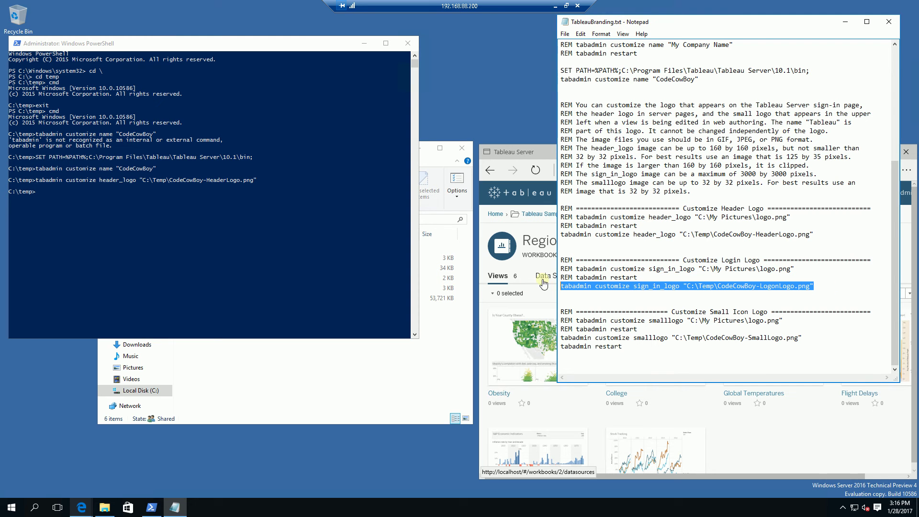
Step: Run tabadmin customize sign_in_logo with CodeCowBoy-LogonLogo.png
click(342, 153)
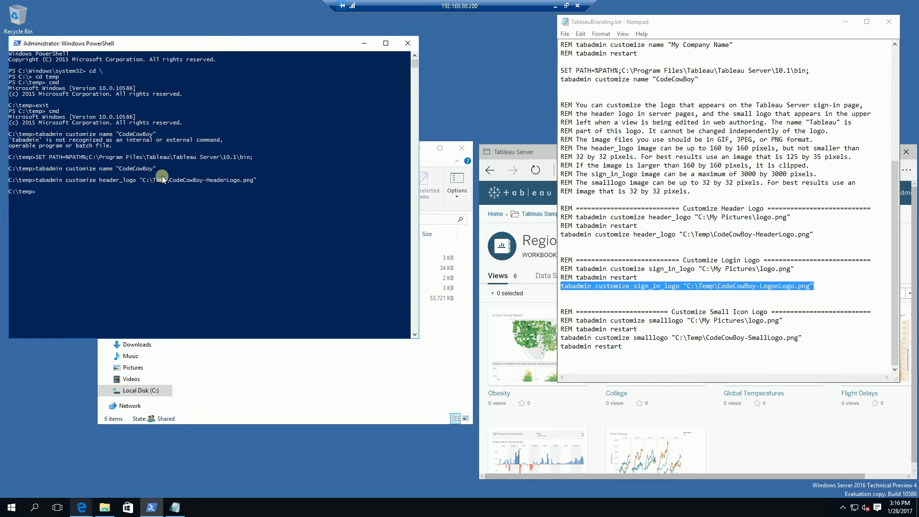
right_click(246, 182)
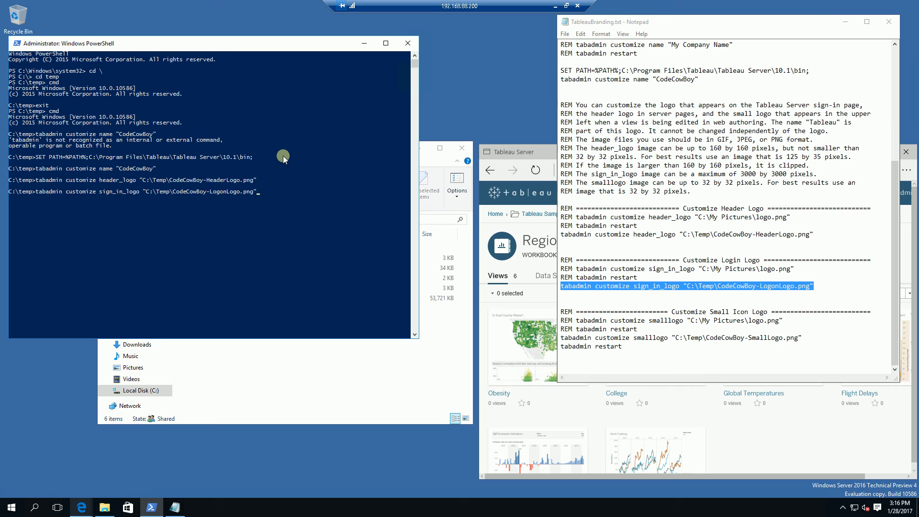
key(Return)
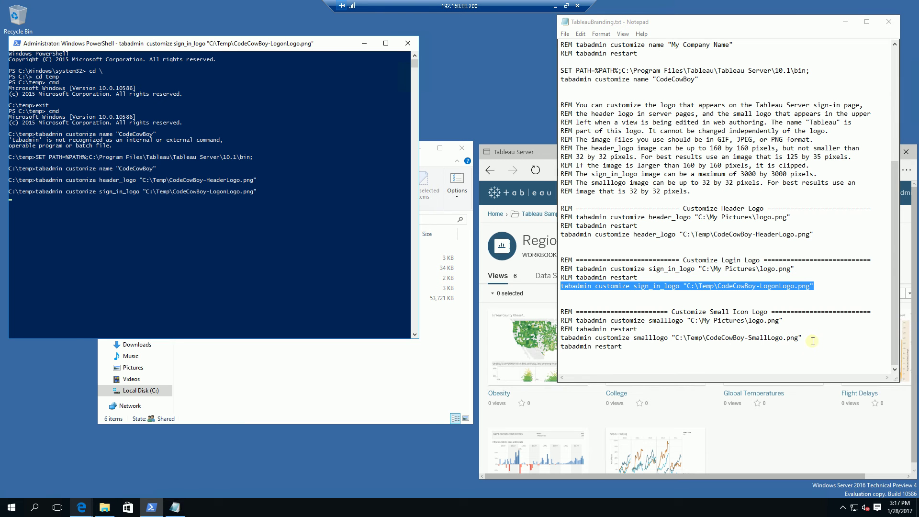
Step: Run the smalllogo customization with CodeCowBoy-SmallLogo.png
drag(813, 341, 535, 340)
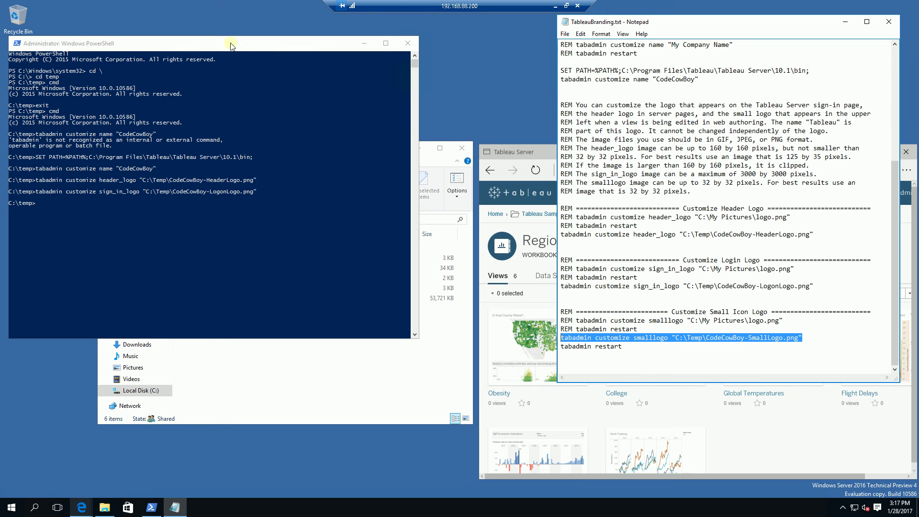
click(151, 255)
right_click(151, 256)
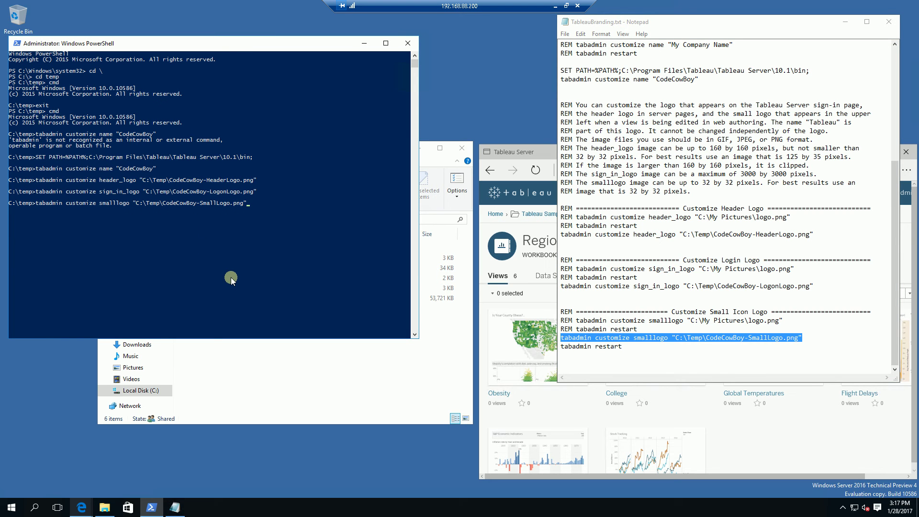
key(Return)
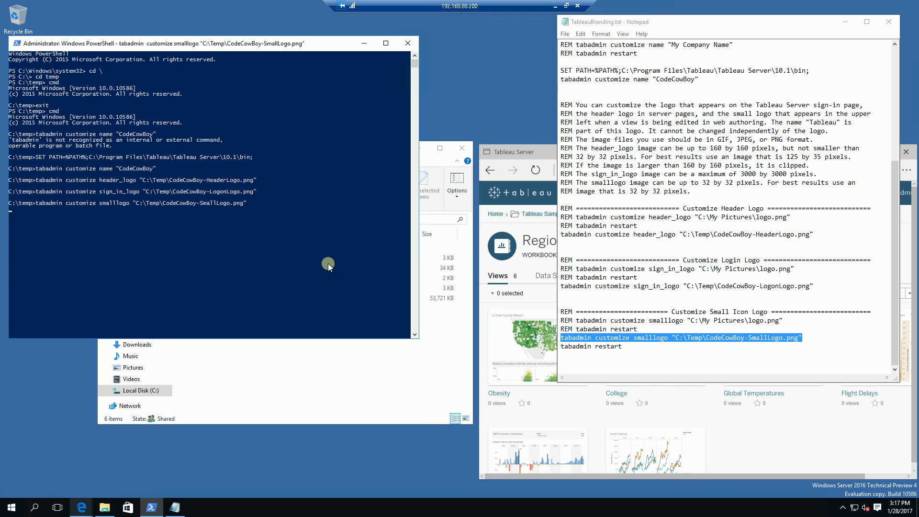
click(395, 352)
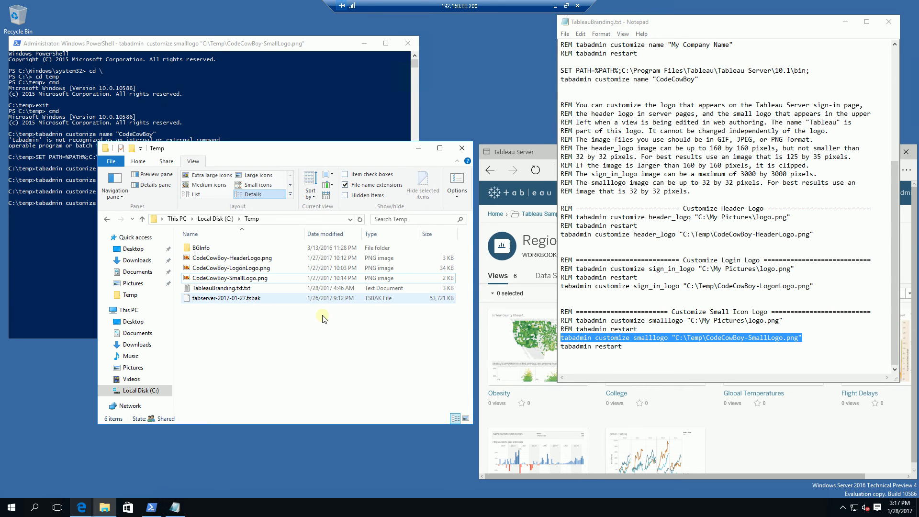
click(349, 278)
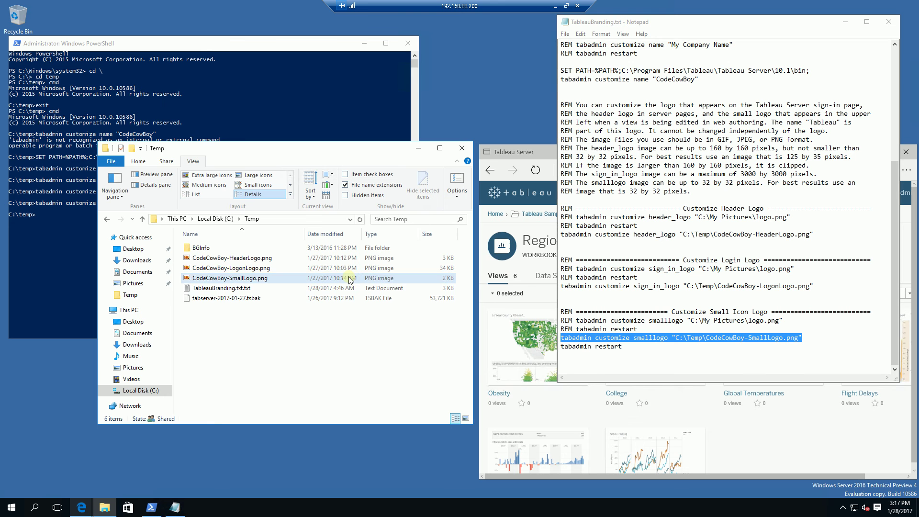
click(350, 278)
click(342, 268)
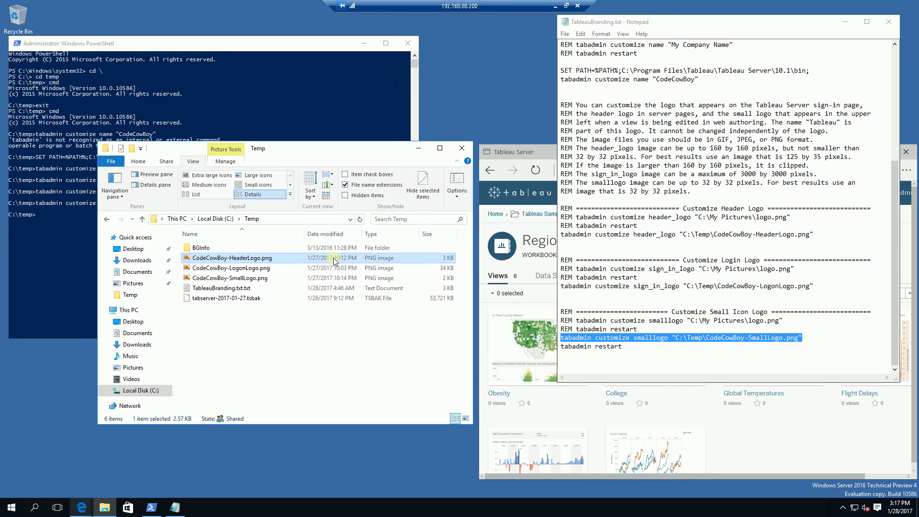
right_click(334, 259)
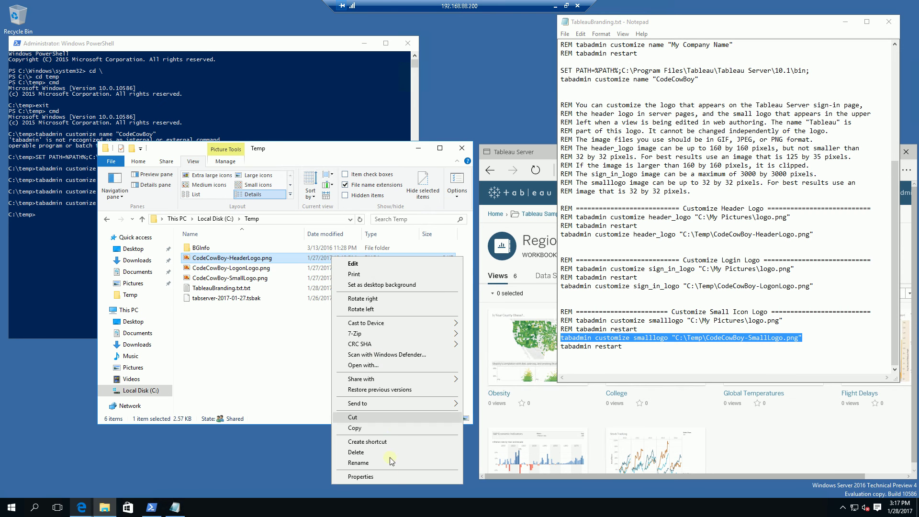
click(392, 475)
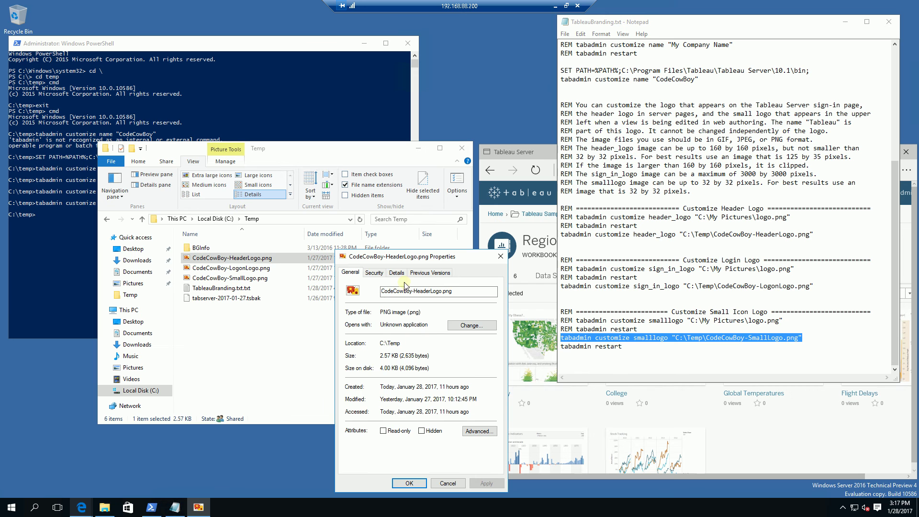
click(397, 273)
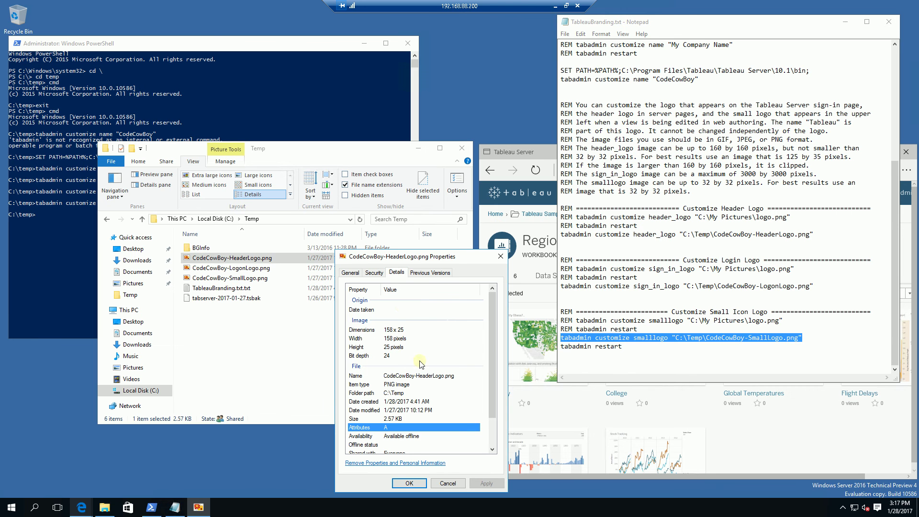
click(393, 331)
click(396, 341)
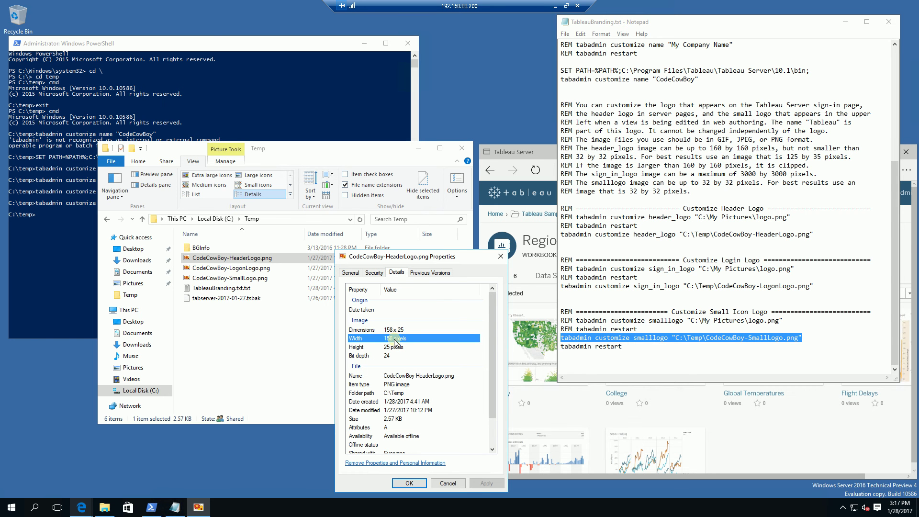
click(396, 330)
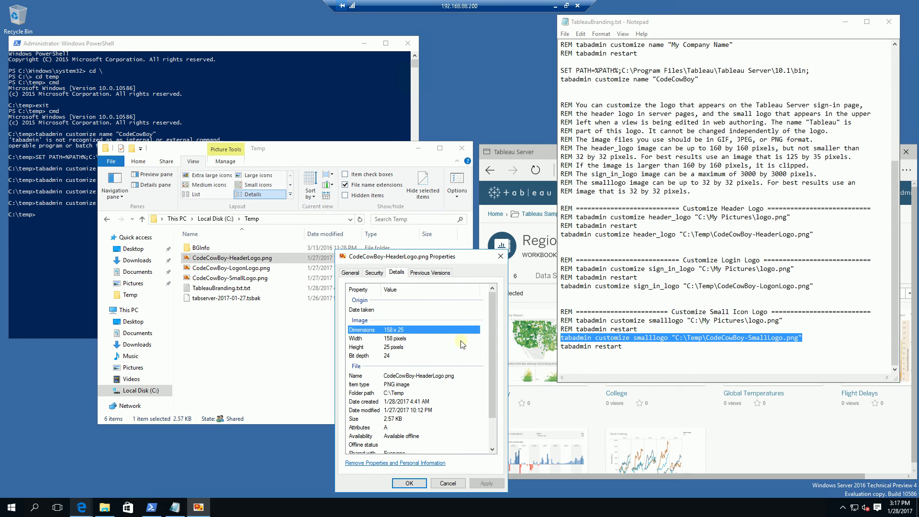
click(501, 259)
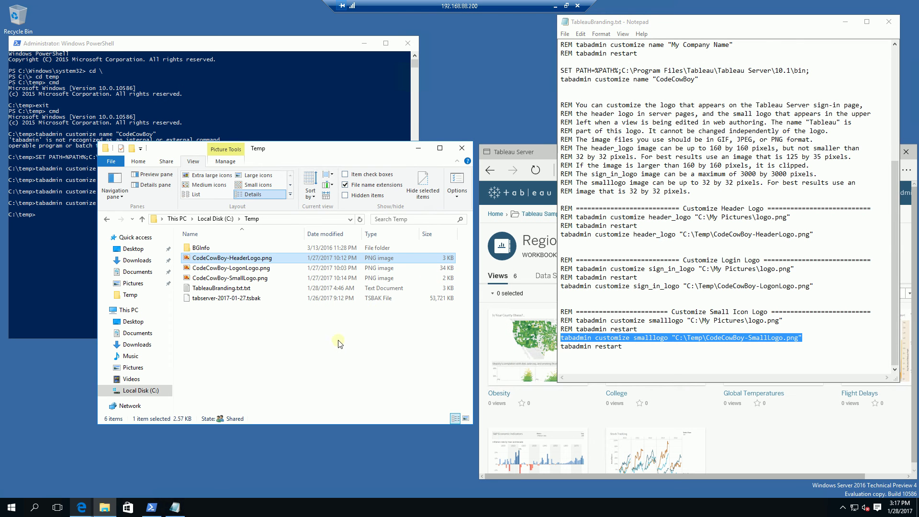
Step: Run tabadmin restart and wait until the service stops and starts successfully
click(275, 327)
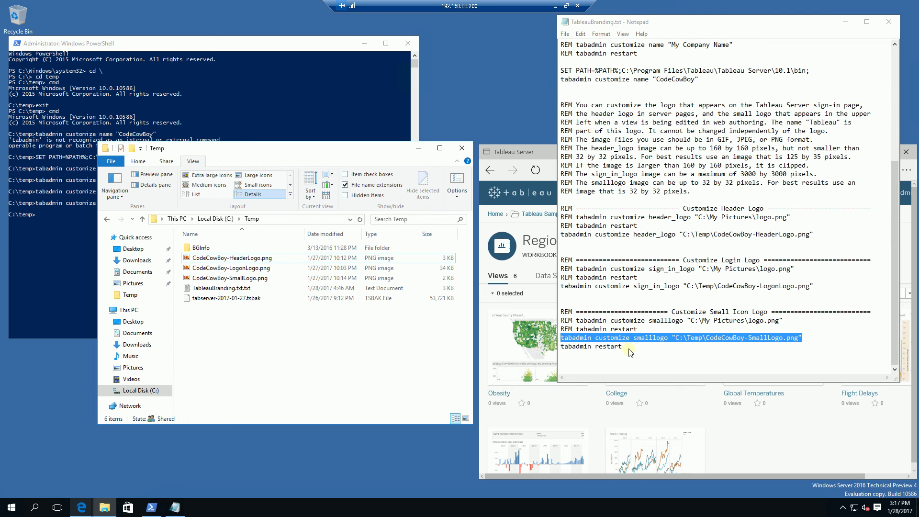
drag(641, 346, 547, 345)
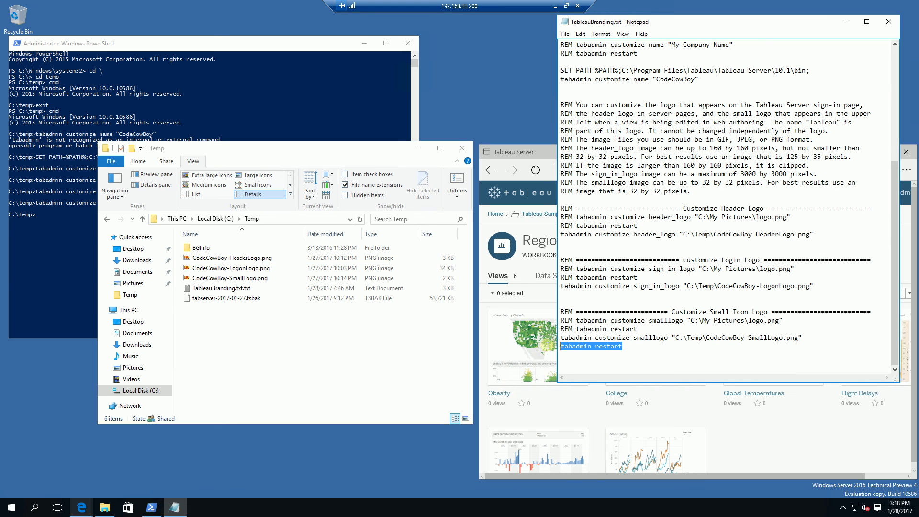
click(235, 125)
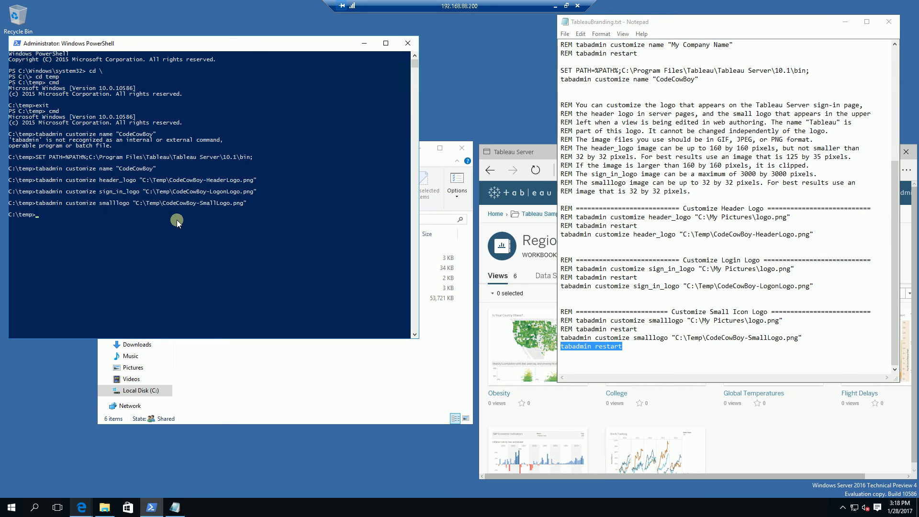
text(tabadmin restart)
key(Return)
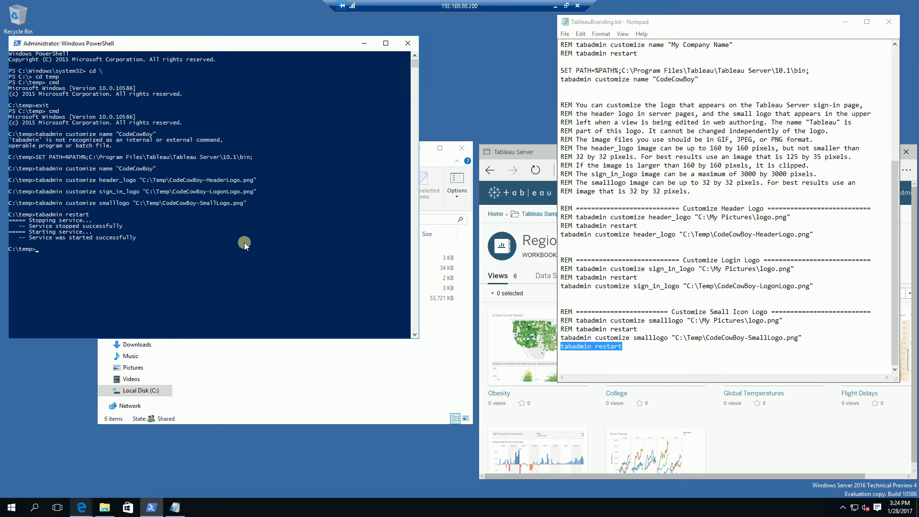
Step: Reload the left Edge window's sign-in page so it shows the CodeCowBoy cowboy logo
click(80, 508)
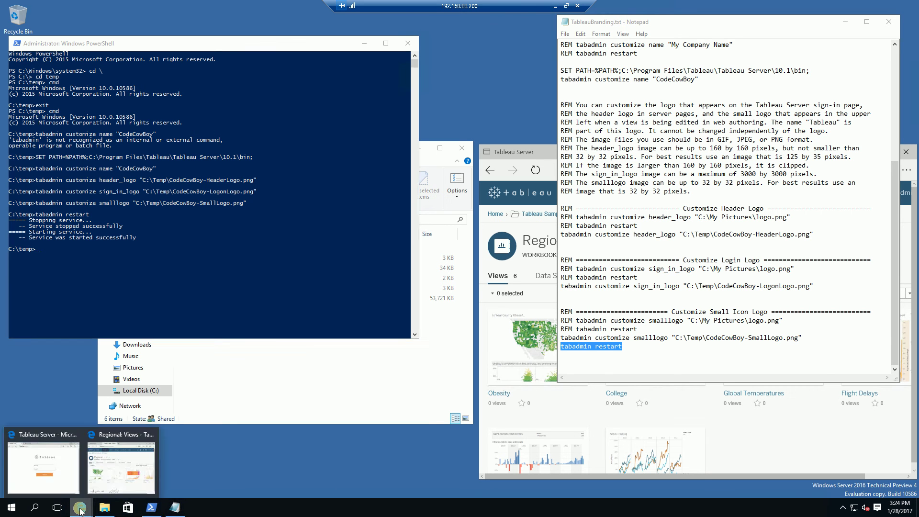
click(54, 476)
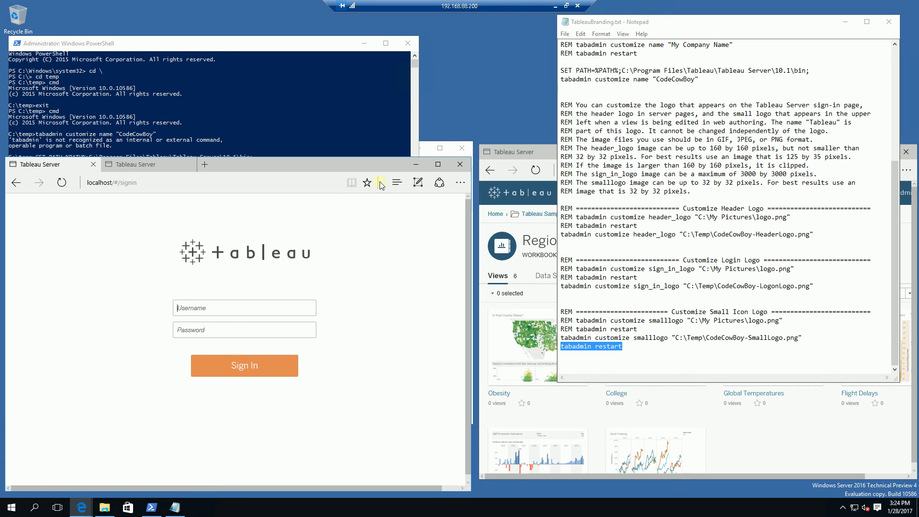
click(550, 151)
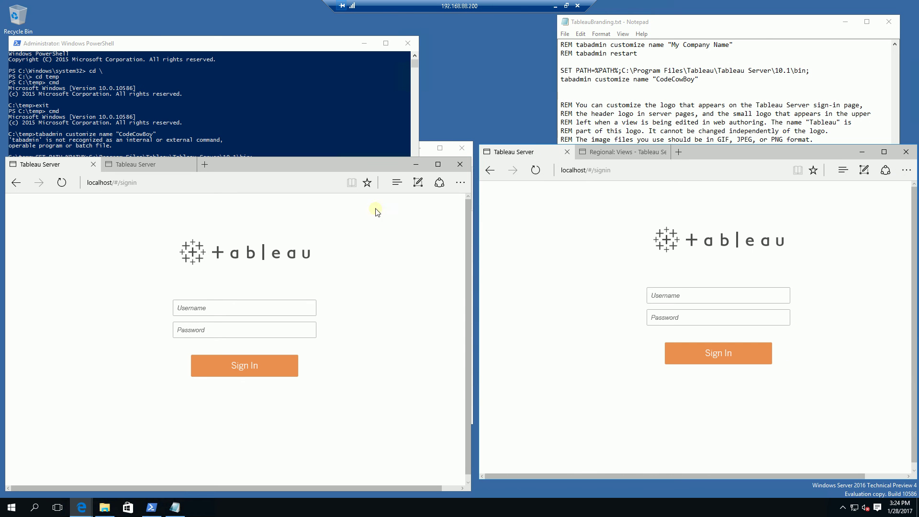
click(62, 183)
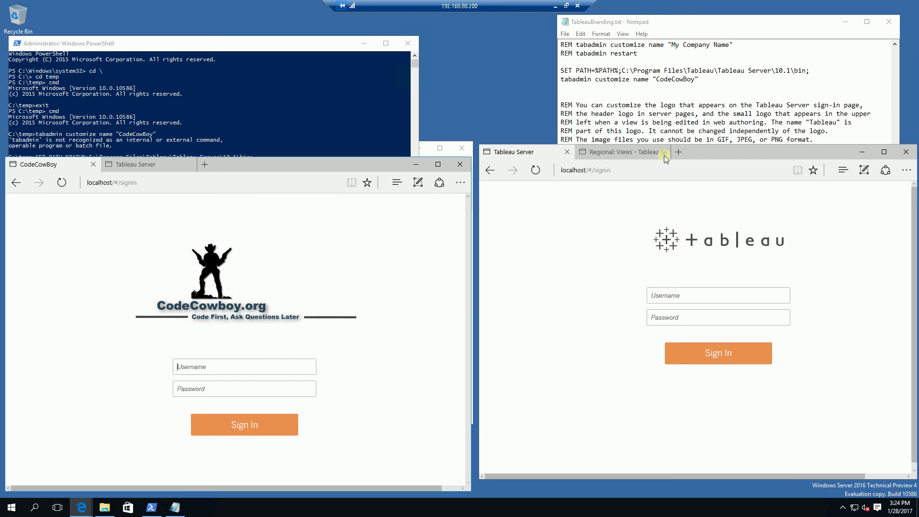
click(717, 153)
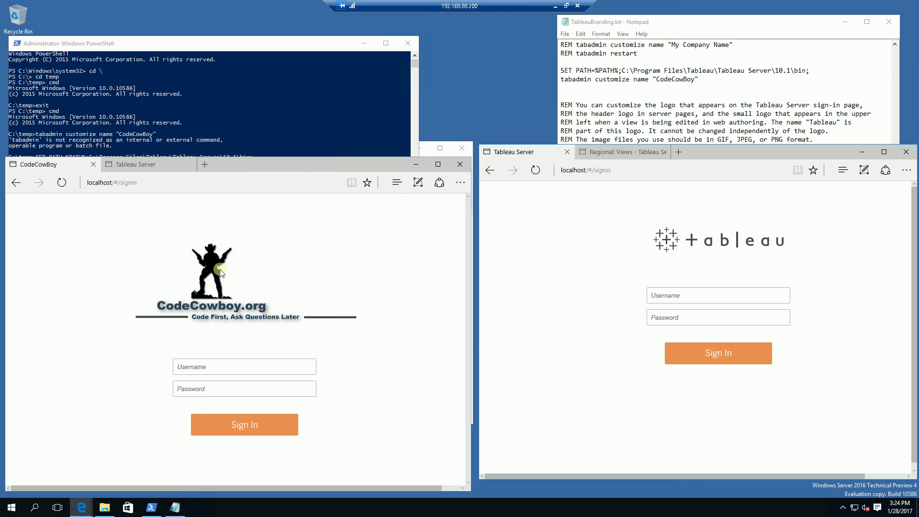
click(139, 165)
Step: Reload the second tab and sign in as administrator, reaching Projects - CodeCowBoy
click(61, 183)
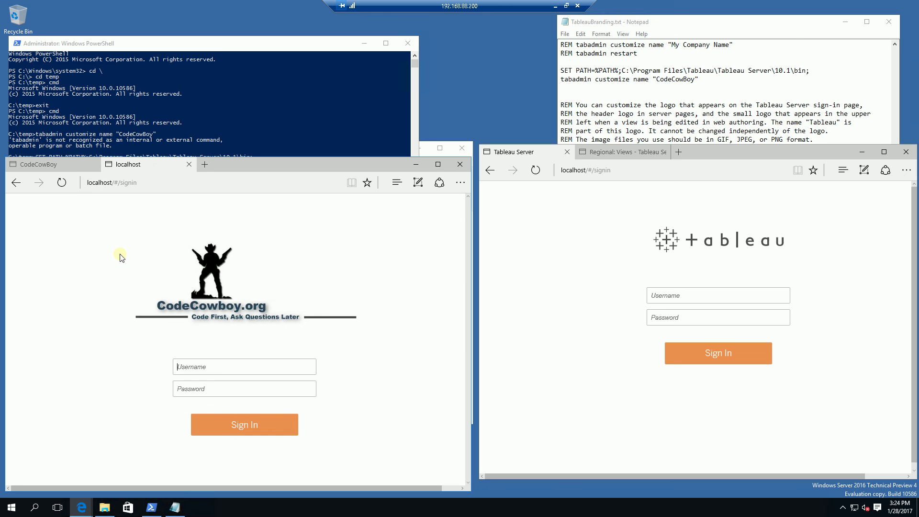
click(235, 367)
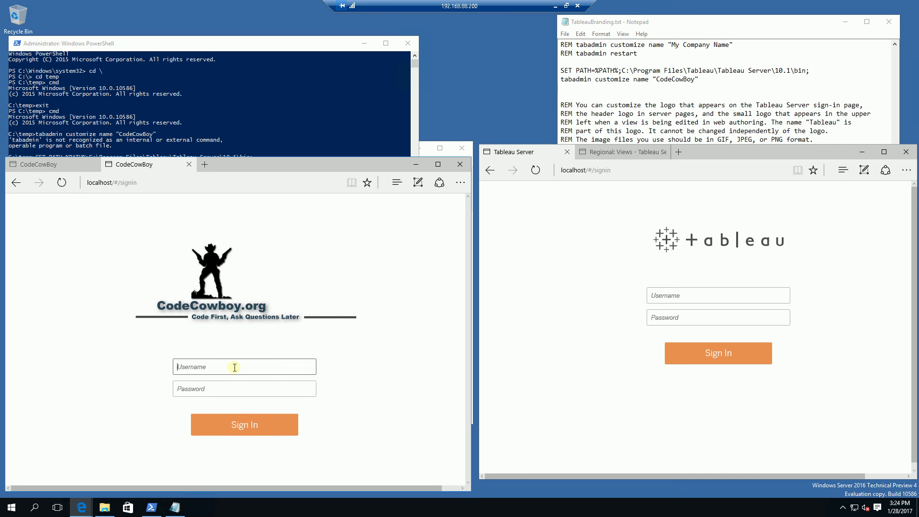
text(ServerAdmi)
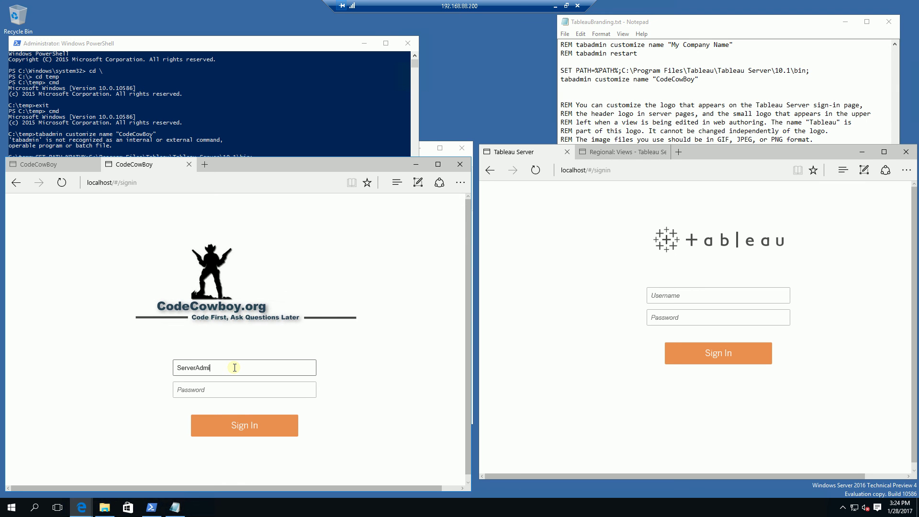
key(Return)
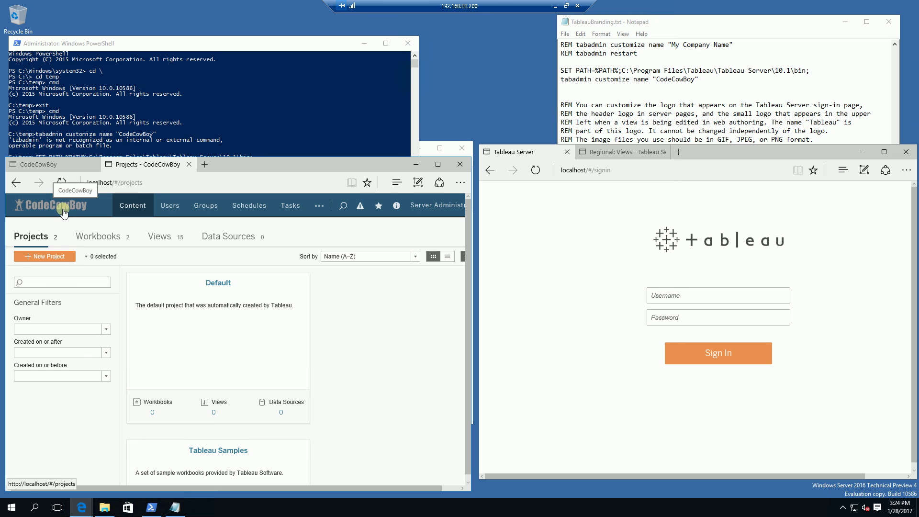
Step: Open the Tableau Samples project, listing the Regional and Superstore workbooks under the CodeCowBoy header
click(611, 151)
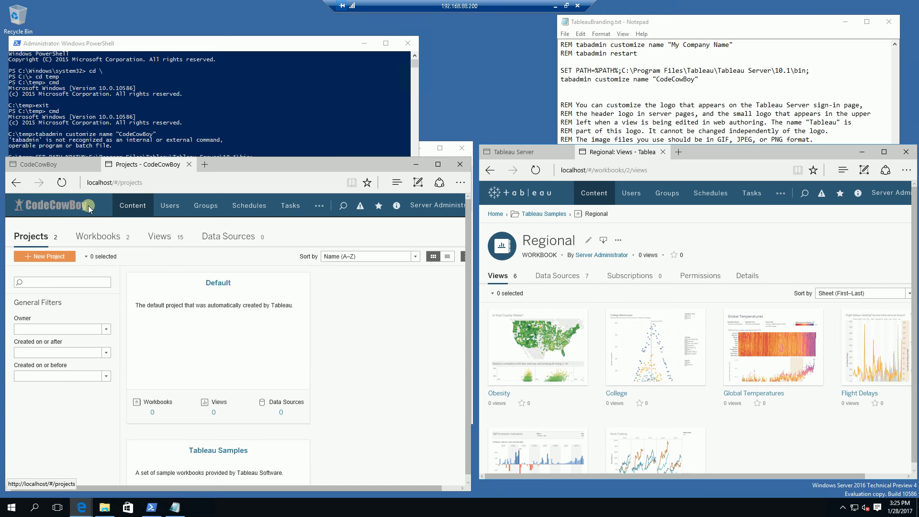
scroll(390, 318, down, 2)
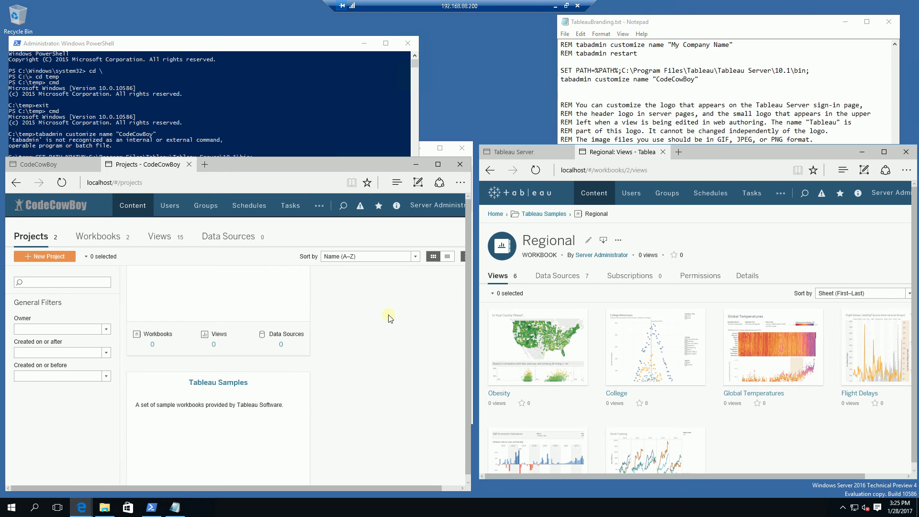
scroll(390, 318, up, 2)
scroll(378, 317, down, 2)
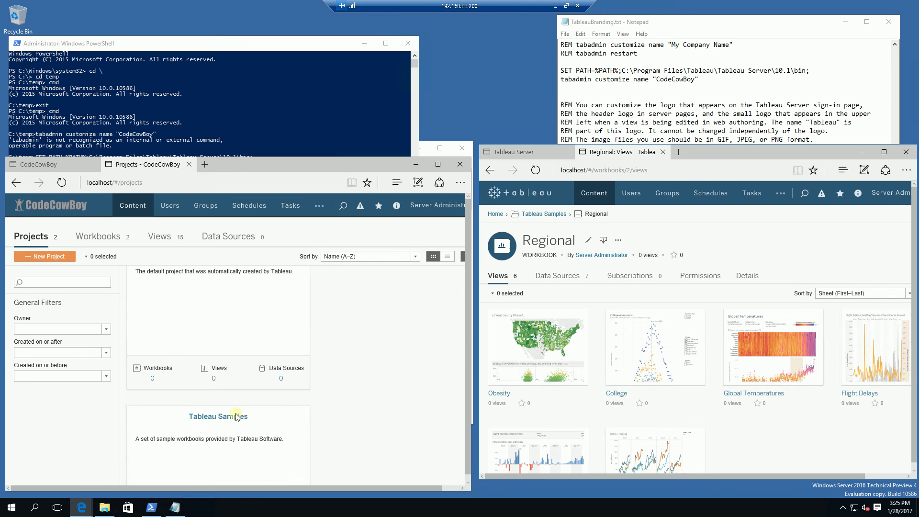
click(239, 363)
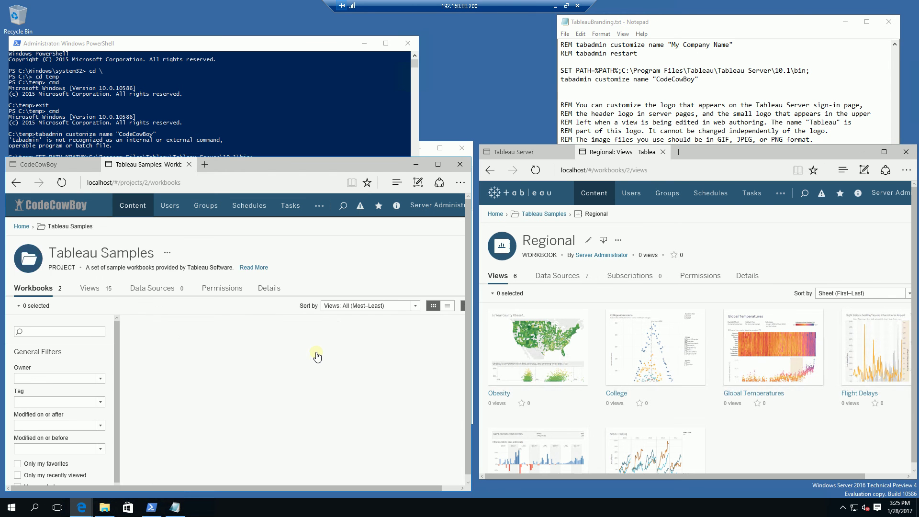